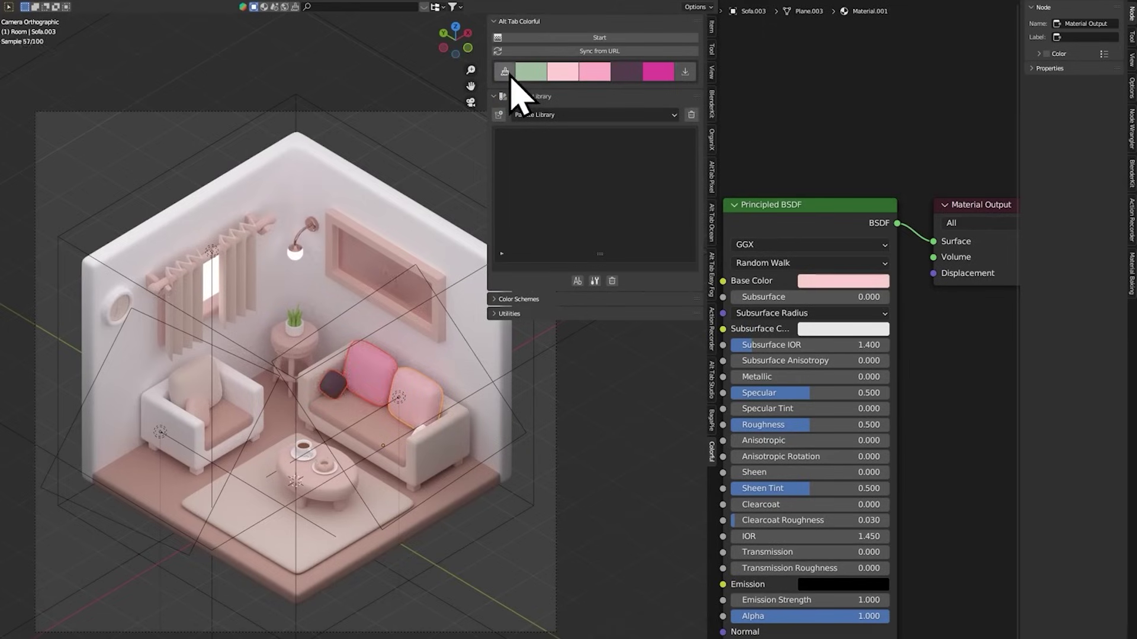
Step: Recolour the sofa cushions from the current palette, save it to the Palette Library, and view it in Coolors
left_click(506, 74)
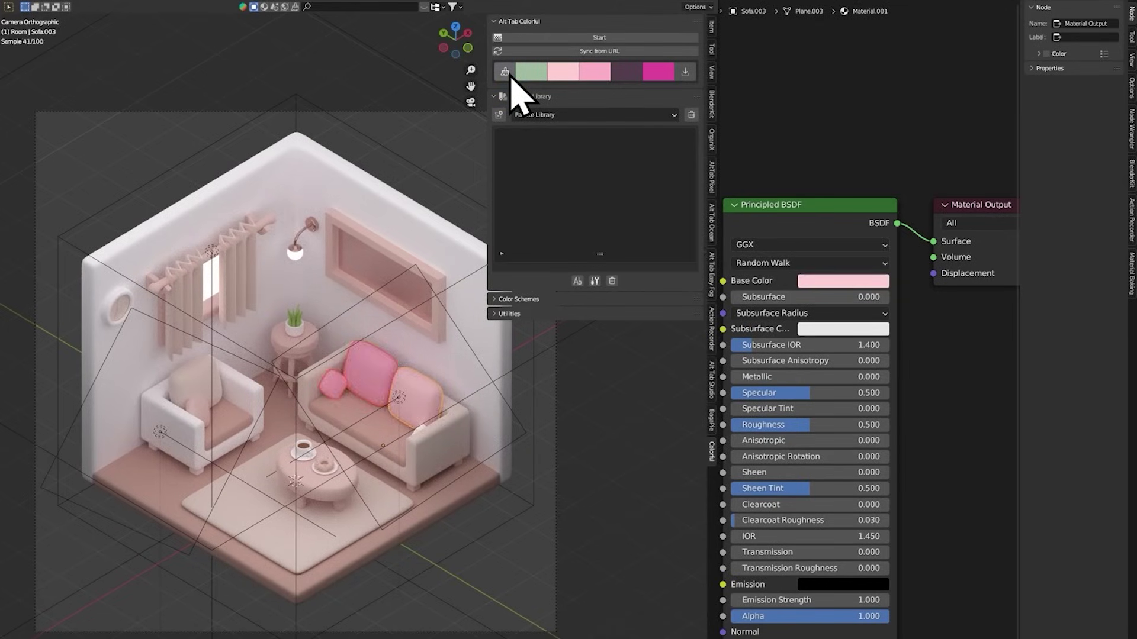
left_click(508, 75)
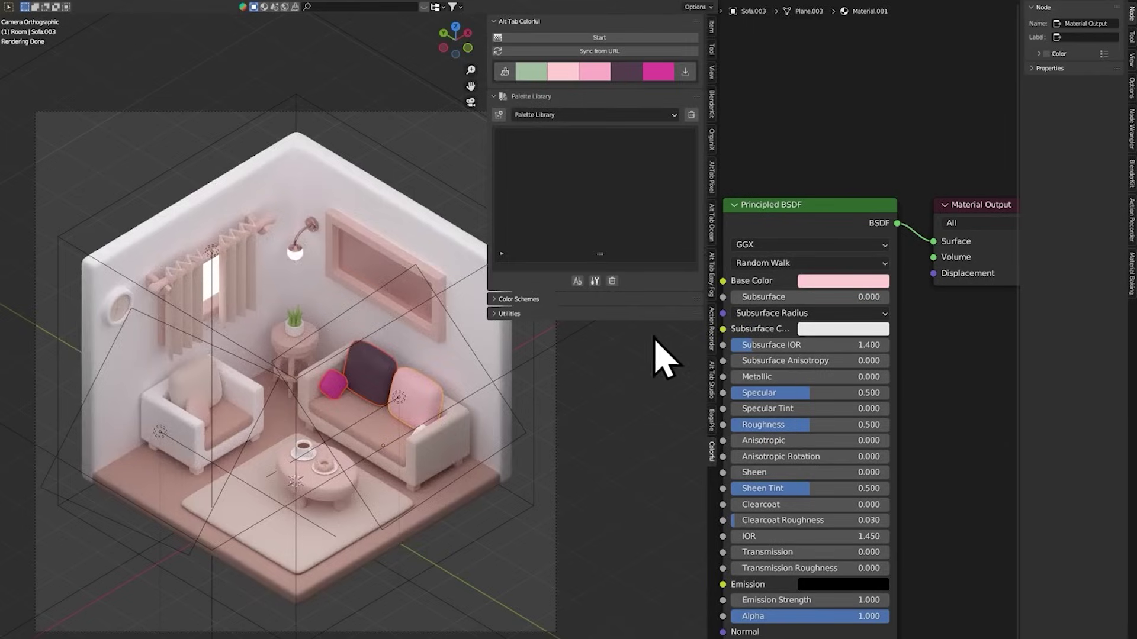
left_click(685, 71)
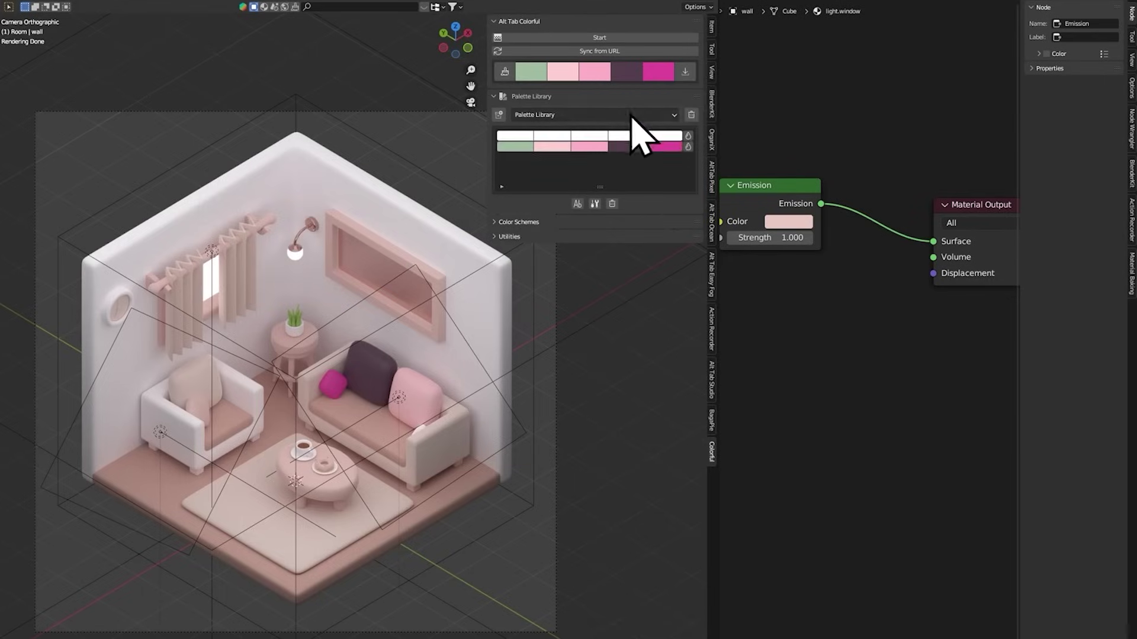
left_click(689, 136)
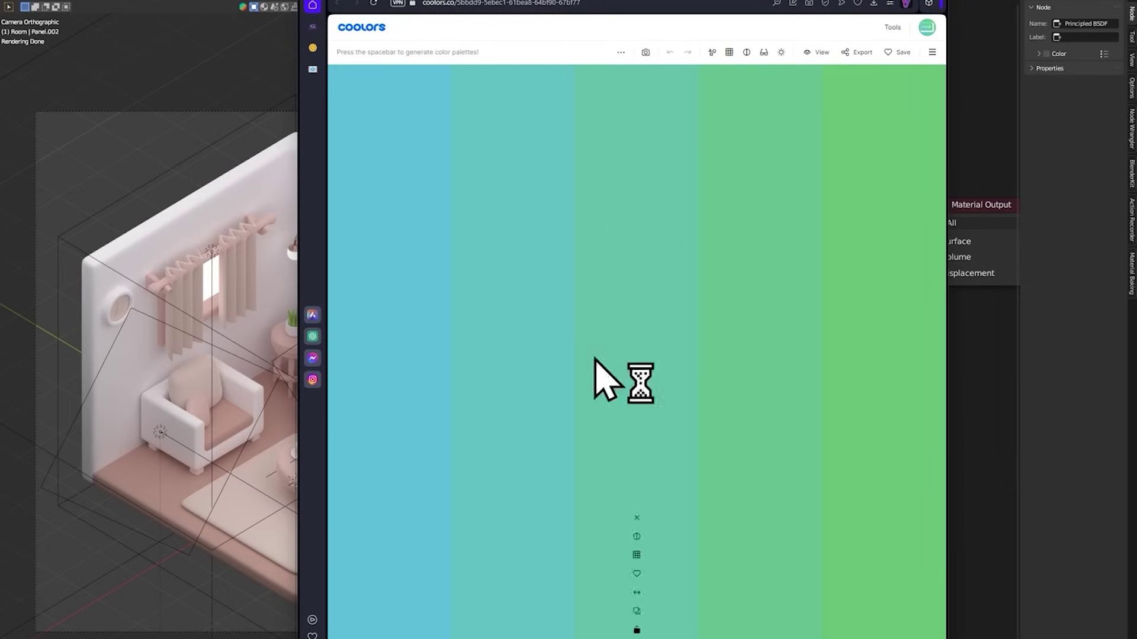
Step: Generate random Coolors palettes, browse the Trending palettes page, and copy one palette's URL
key("space")
key("space")
key("space")
key("space")
key("space")
key("space")
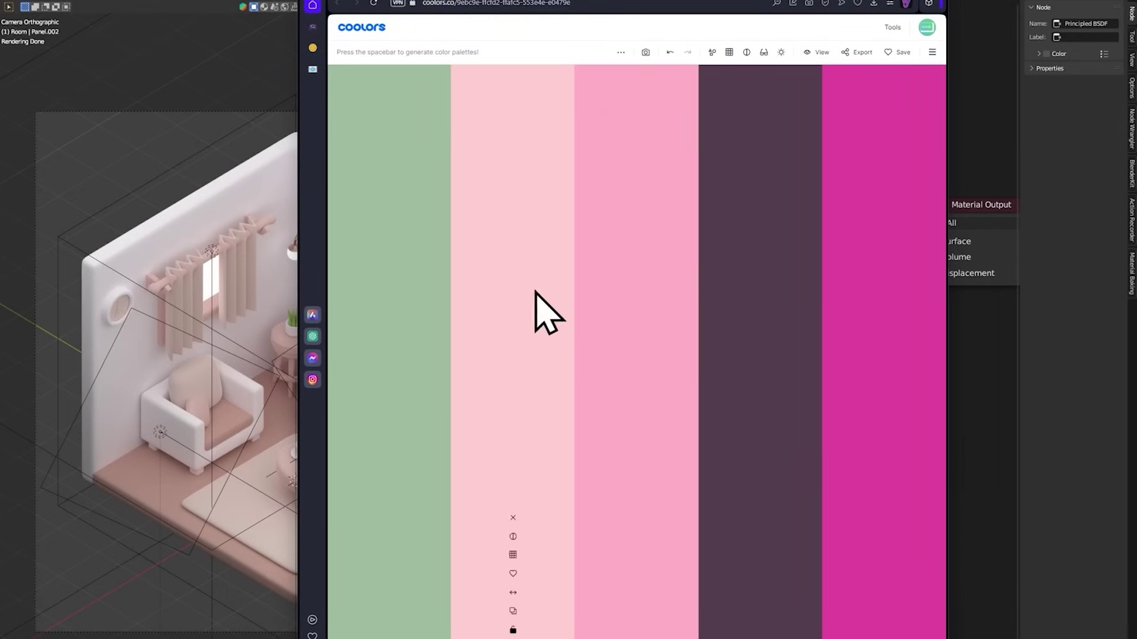
key("e")
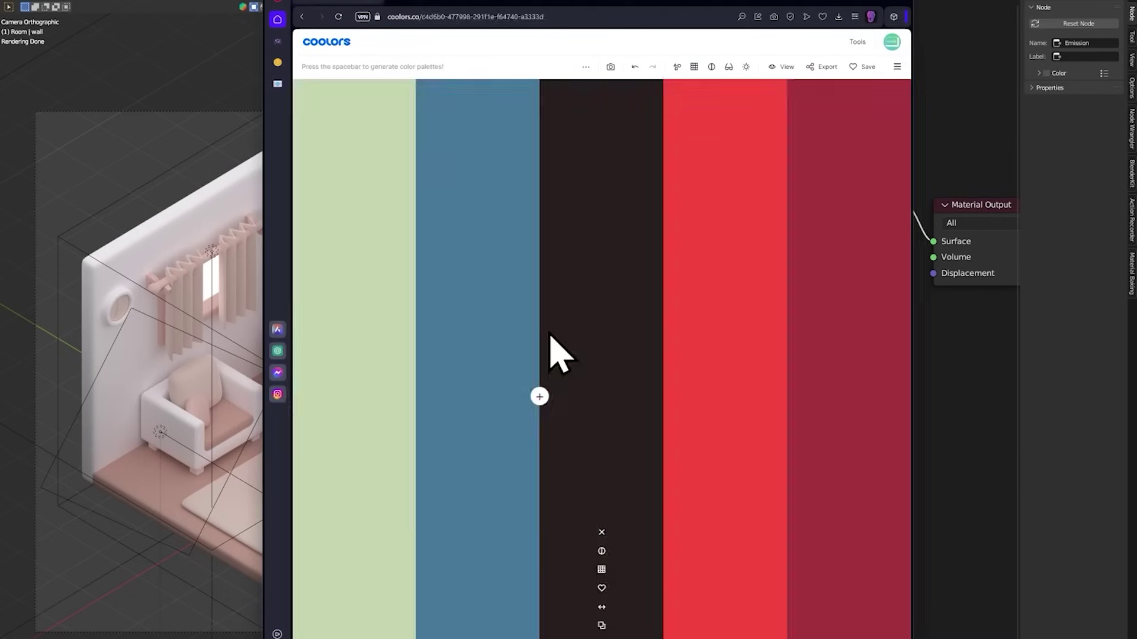
left_click(324, 42)
left_click(425, 271)
scroll(885, 246, "down", 4)
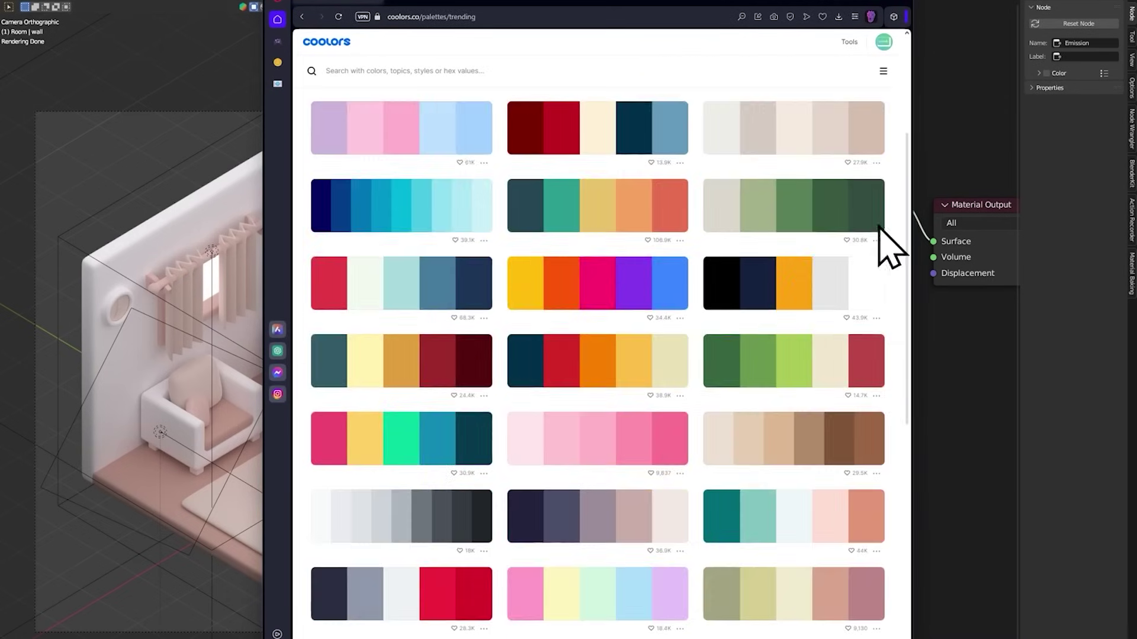
scroll(886, 246, "up", 4)
left_click(363, 71)
left_click(370, 267)
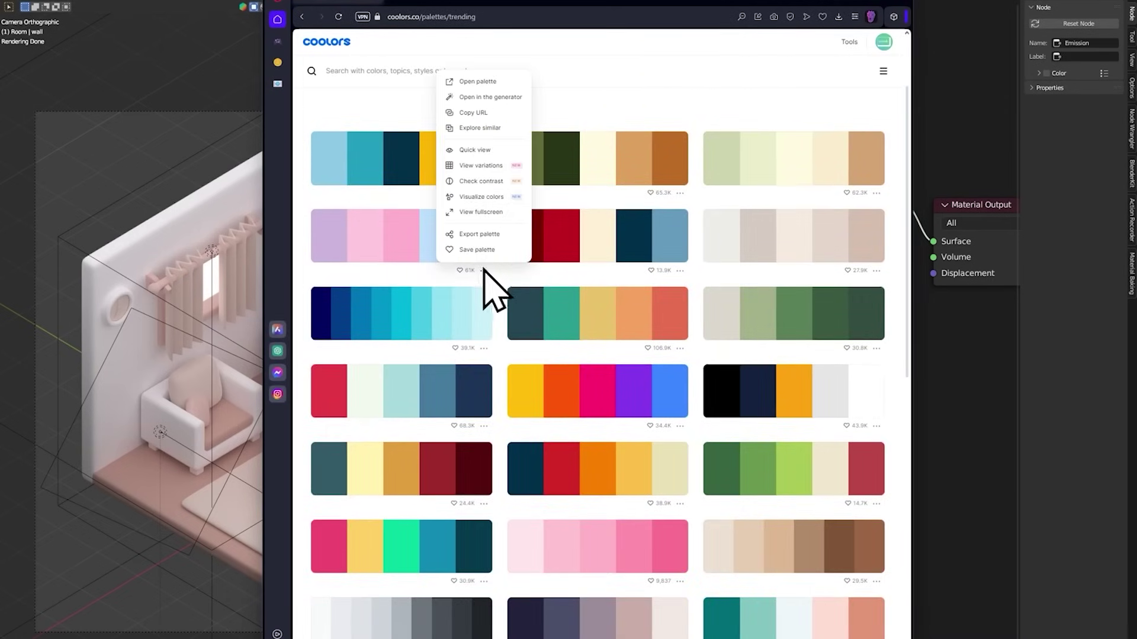
left_click(466, 116)
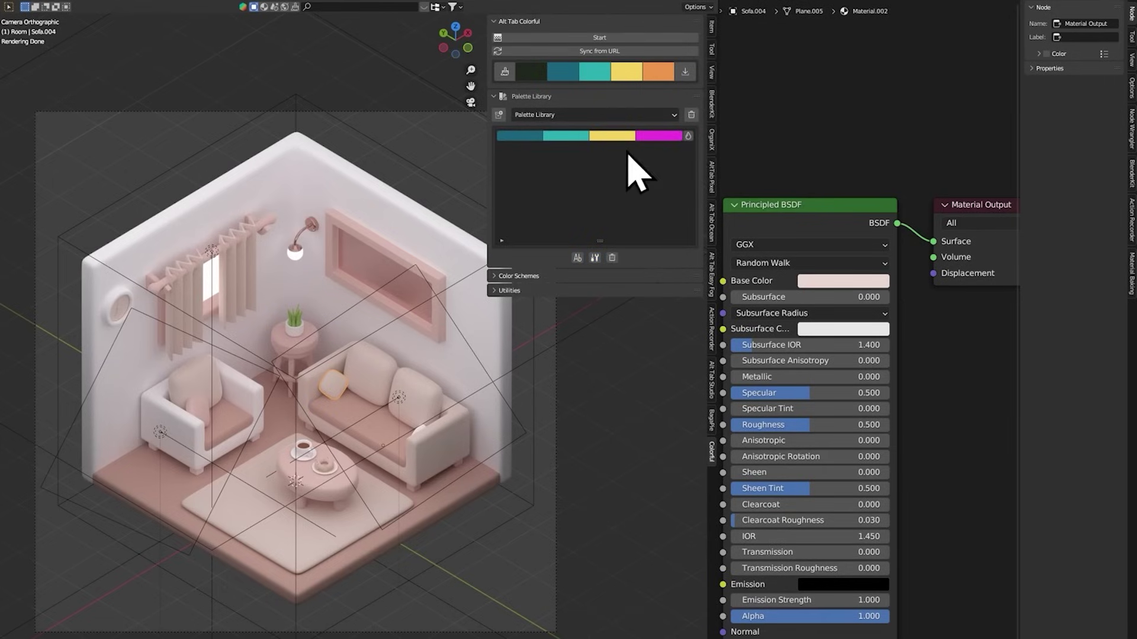
Step: Select the sofa instead of the cushion
left_click(393, 393)
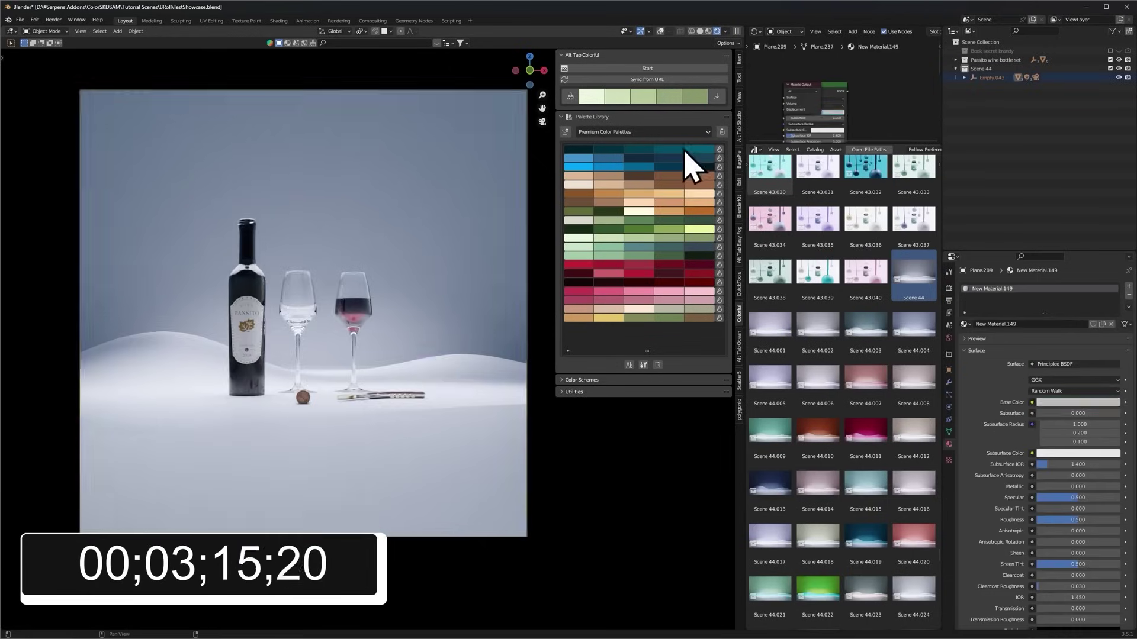
Step: Set the camera focal length to 70.26 mm, turn the tray about Z, and apply a green palette
left_click_drag(451, 353, 477, 353)
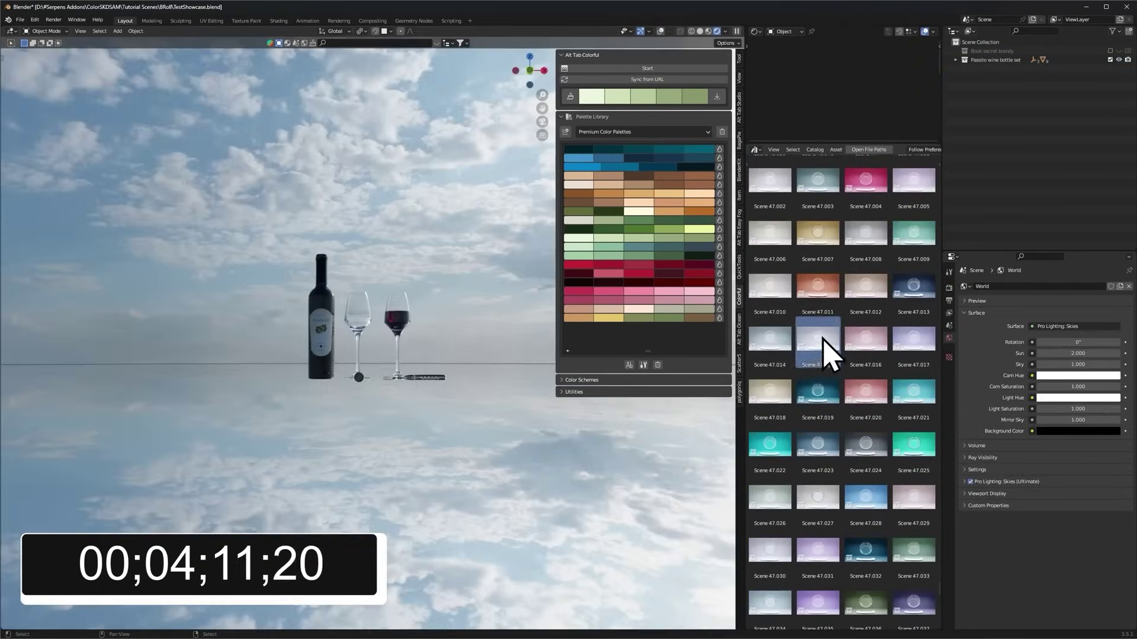
left_click_drag(825, 350, 437, 425)
left_click(437, 425)
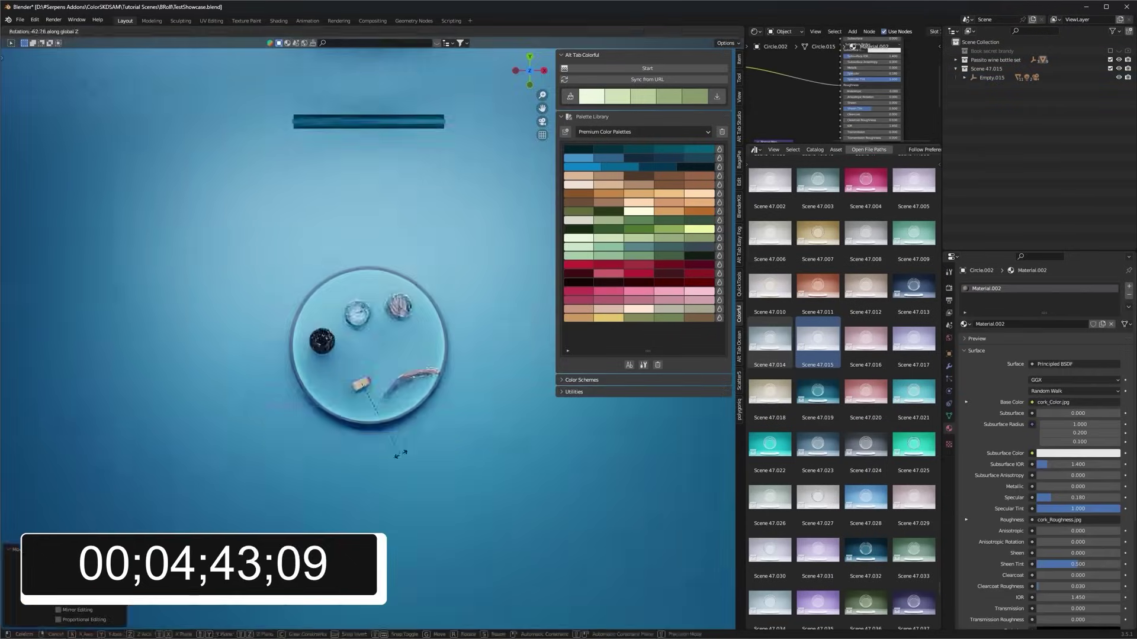
left_click(721, 175)
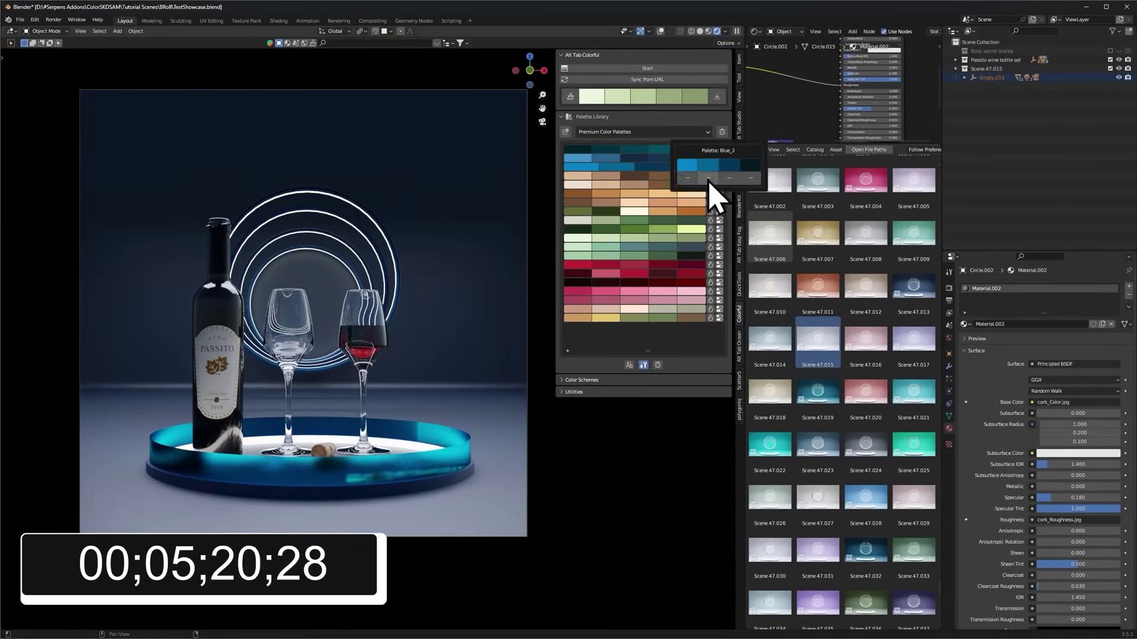
left_click(721, 238)
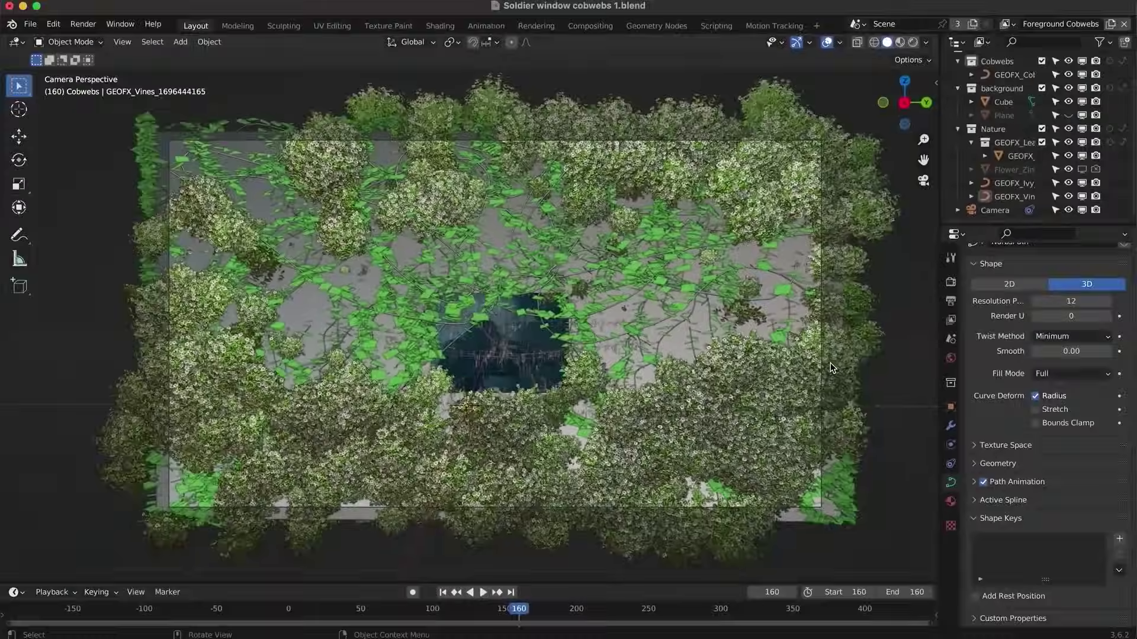
Step: Pick a vine preset in the GeoFx sidebar and draw an ivy curve along the wall
middle_click_drag(533, 296, 592, 284)
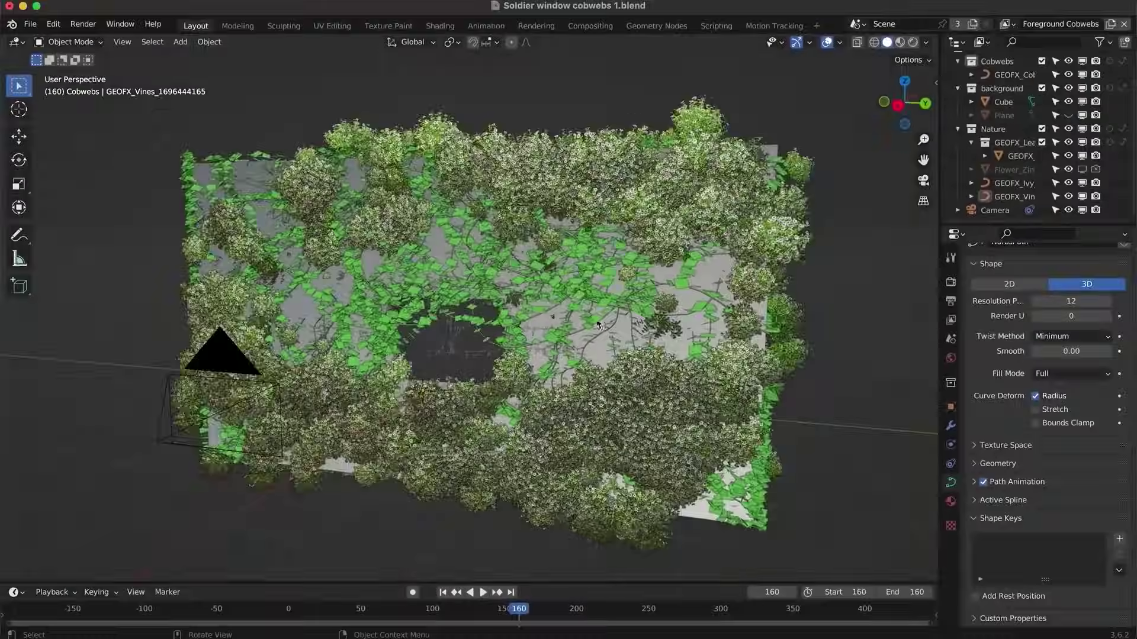
key("n")
left_click(876, 343)
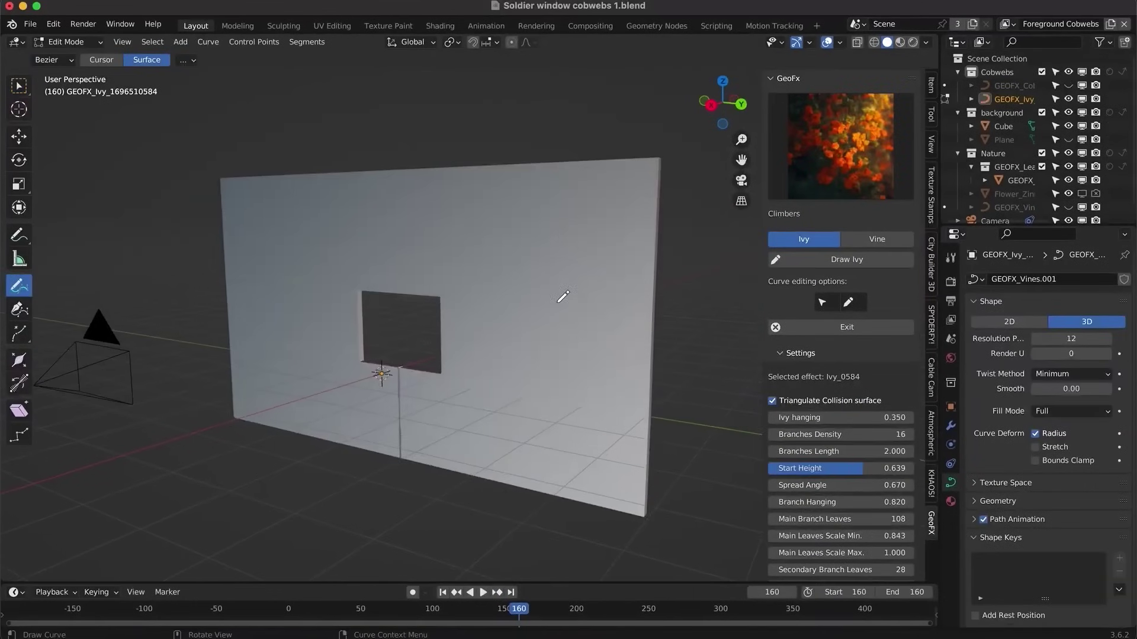
left_click_drag(92, 190, 621, 219)
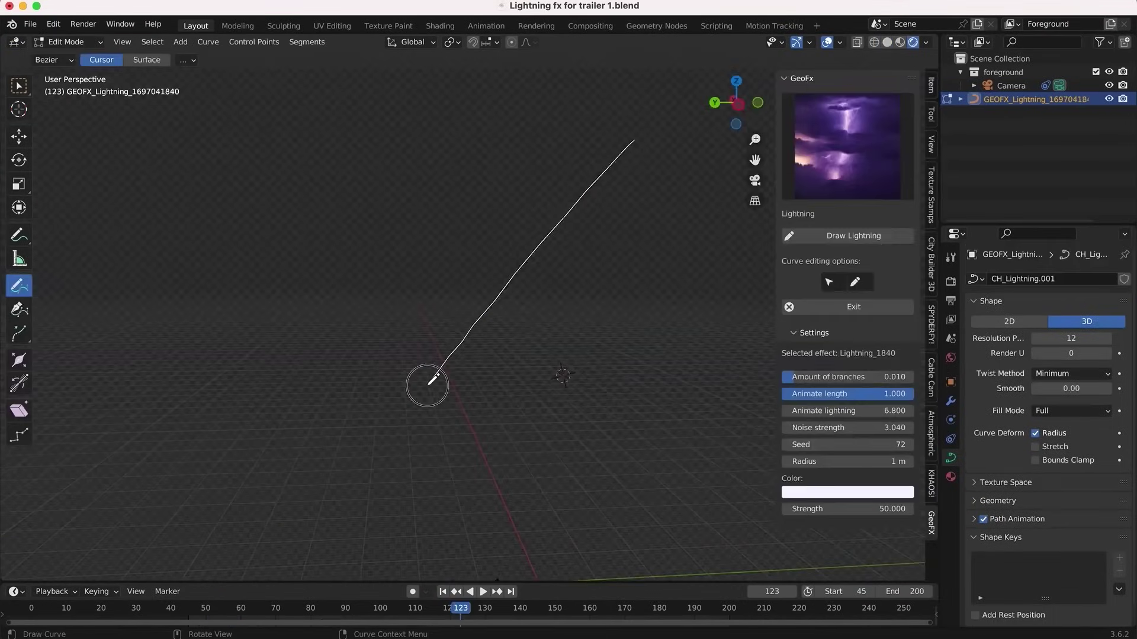
Step: Draw a lightning bolt, raise Amount of branches to 0.062, then lower noise and change the seed
left_click_drag(427, 382, 428, 384)
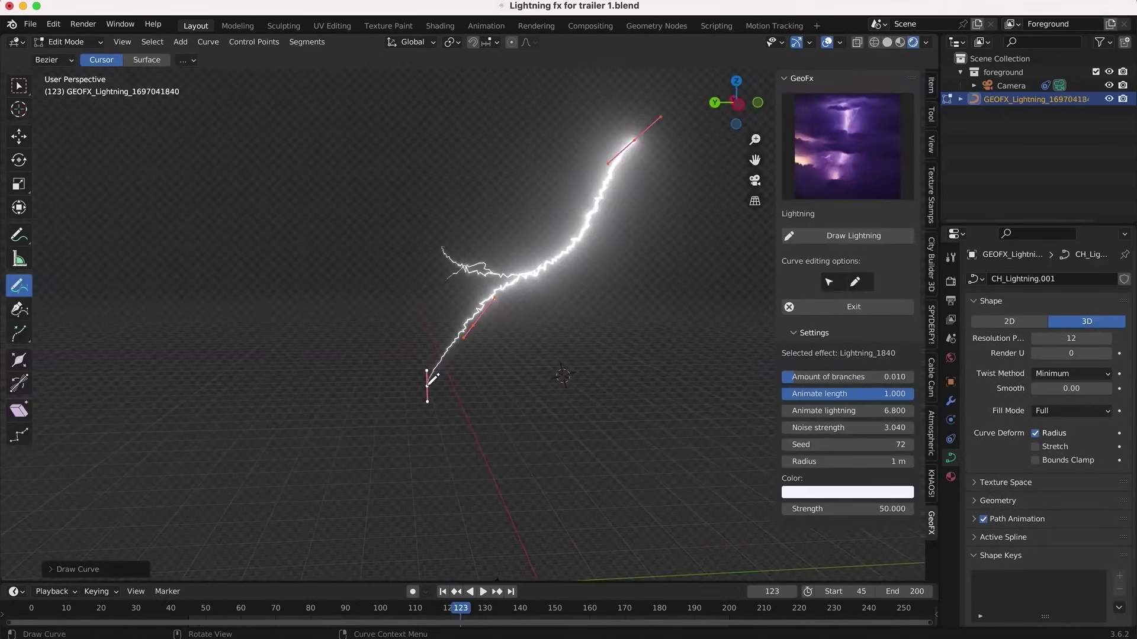
left_click_drag(809, 376, 828, 411)
left_click_drag(852, 427, 829, 444)
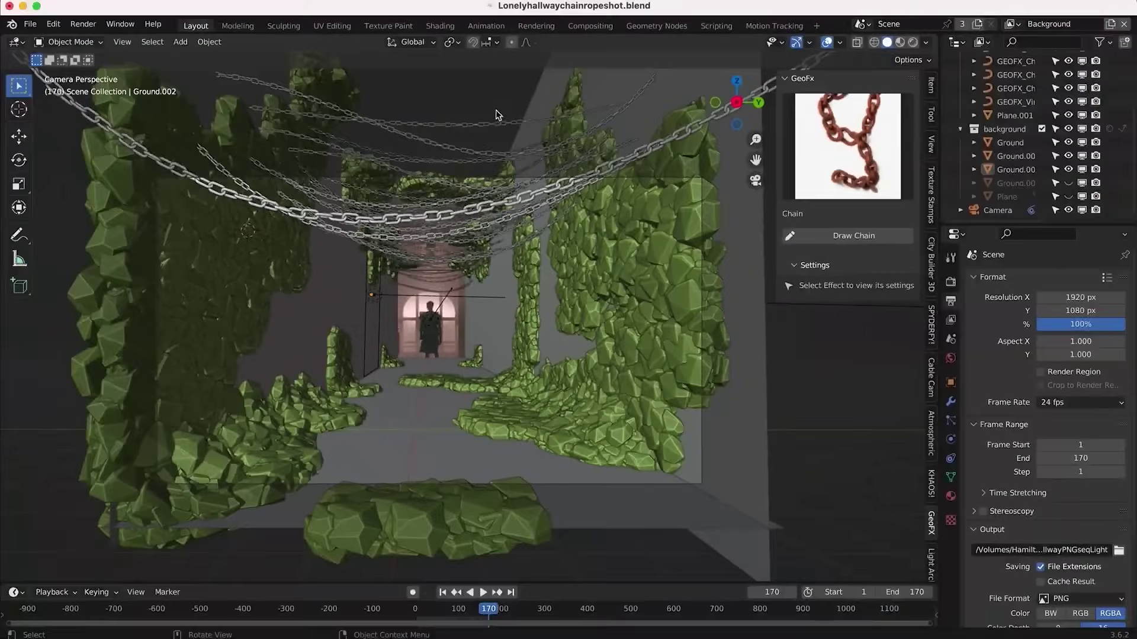
scroll(486, 329, "down", 10)
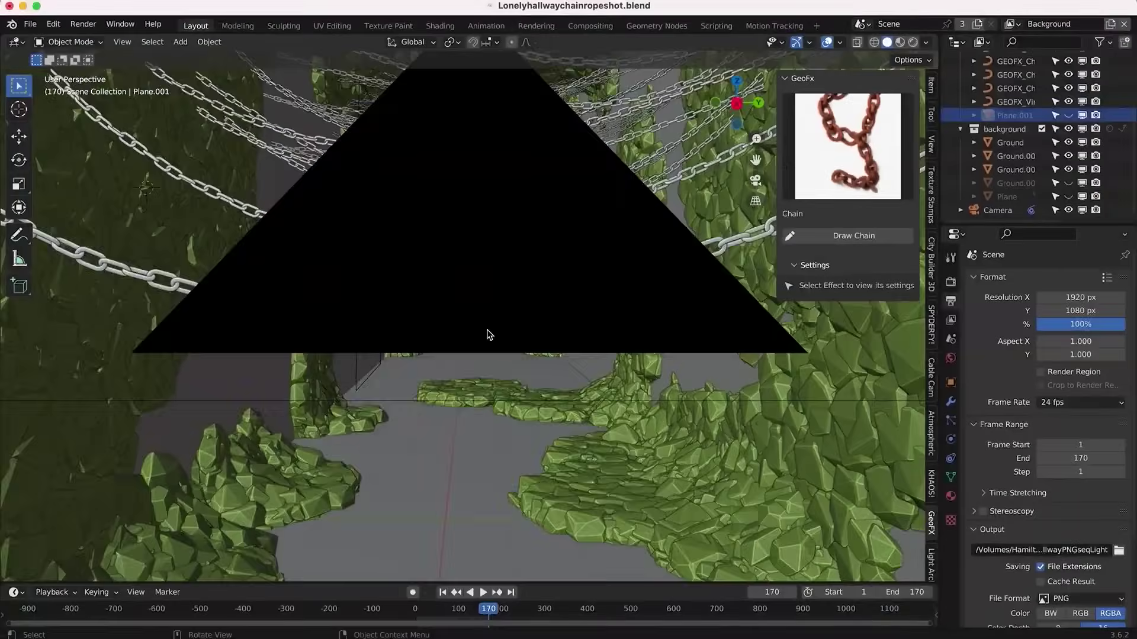
scroll(486, 335, "up", 10)
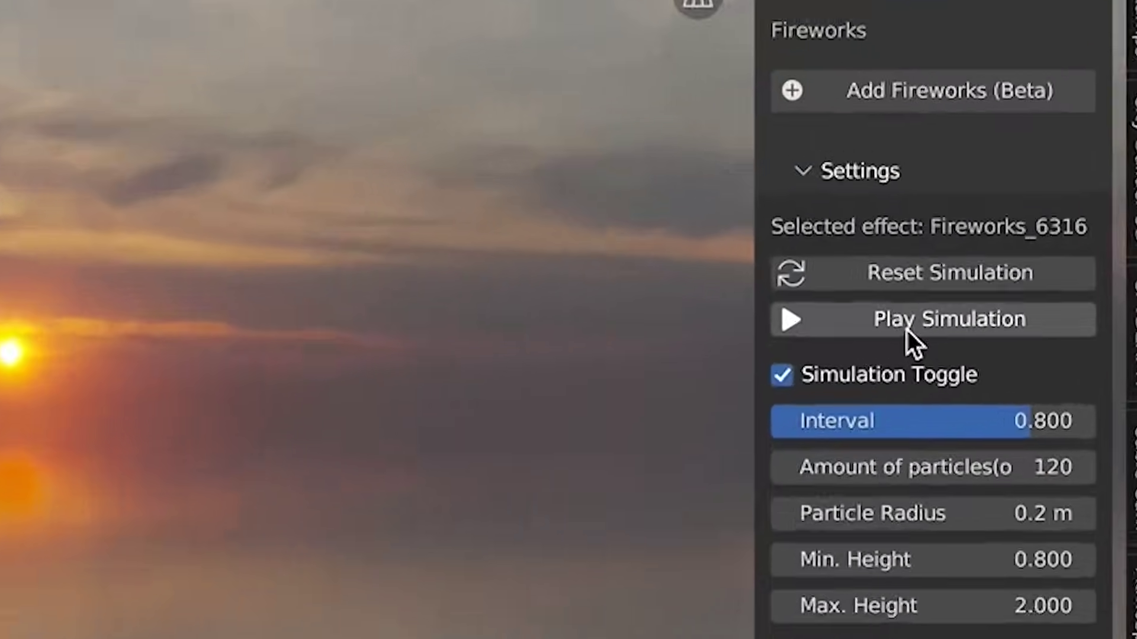
Step: Play the fireworks simulation, then look across the ivy-covered wall
left_click(861, 319)
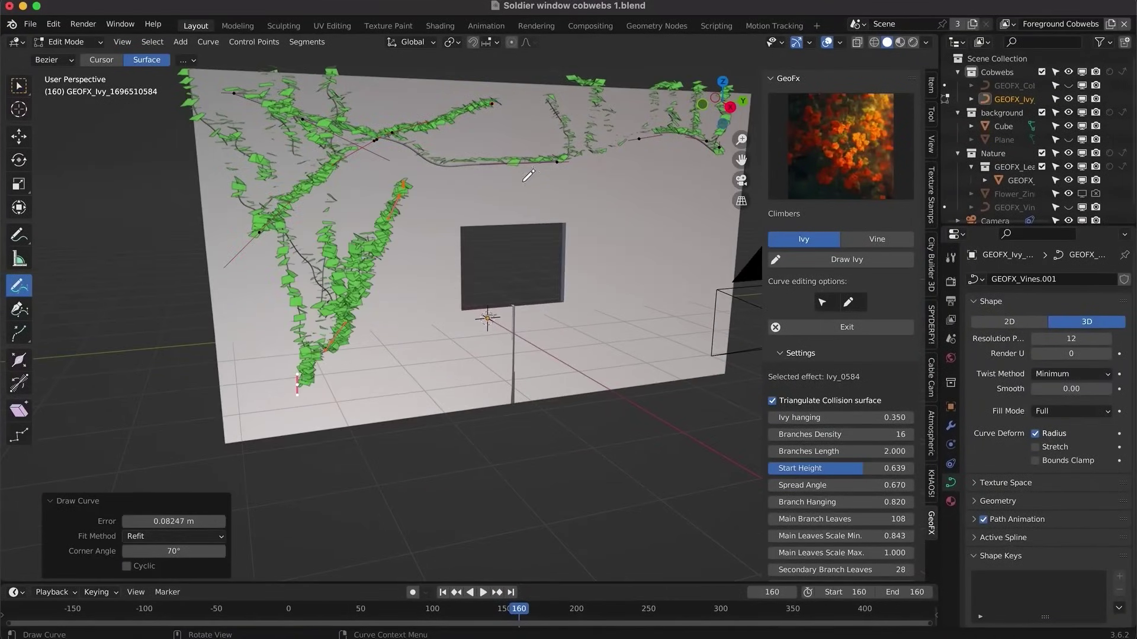
middle_click_drag(653, 289, 629, 358, "shift")
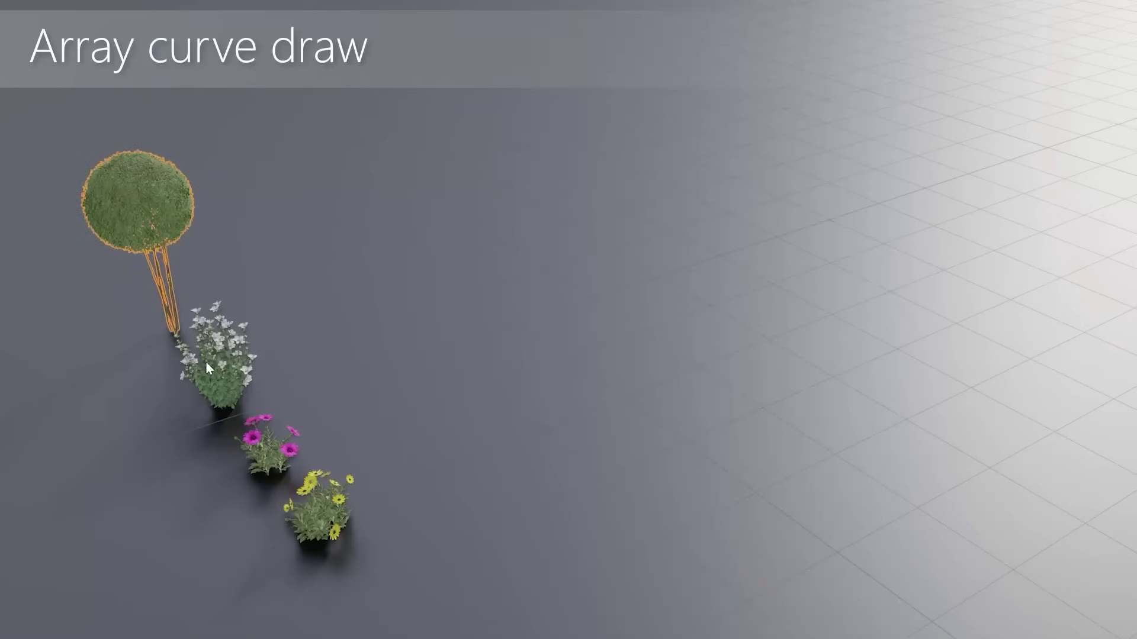
Step: Array trees and flowers along drawn curves, including one running along the fence
key("w")
left_click(816, 173)
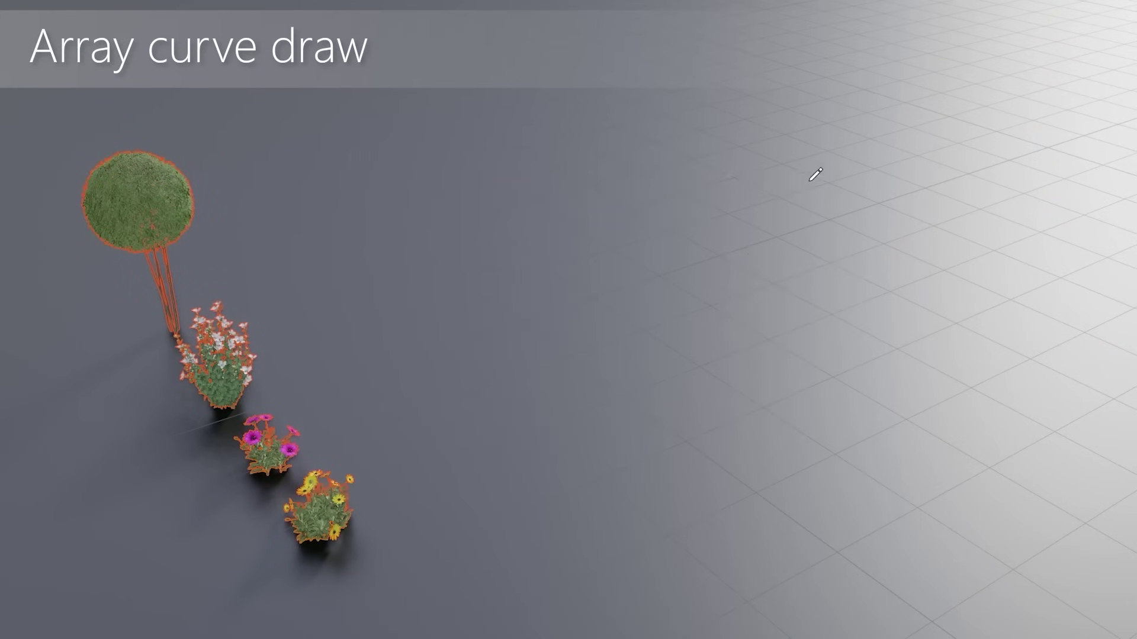
left_click_drag(545, 484, 332, 495)
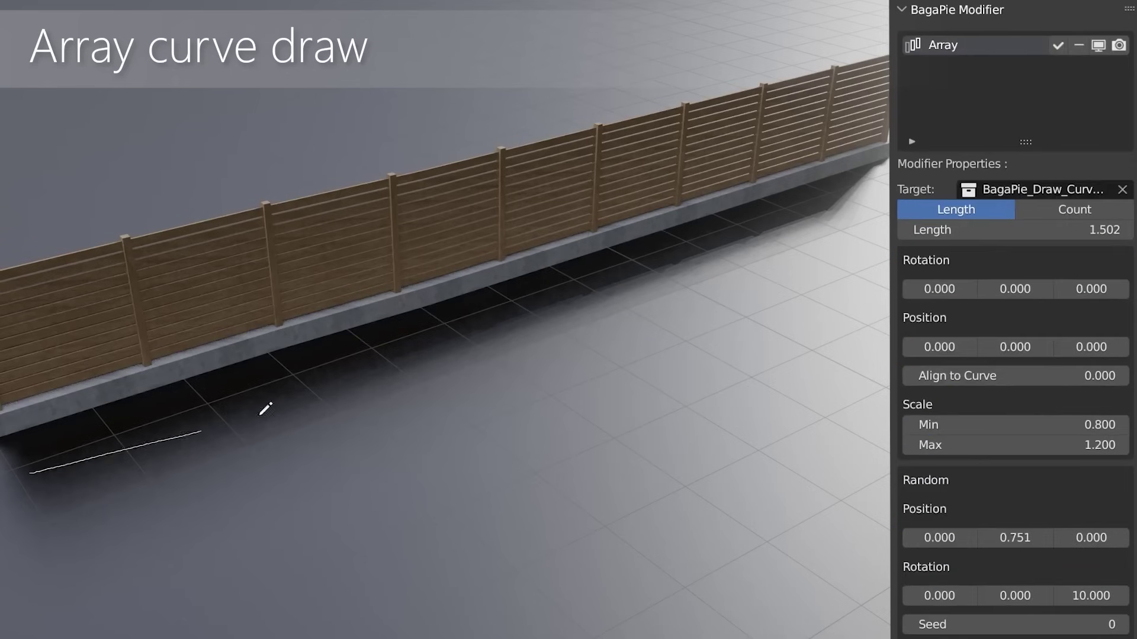
left_click_drag(261, 398, 877, 185)
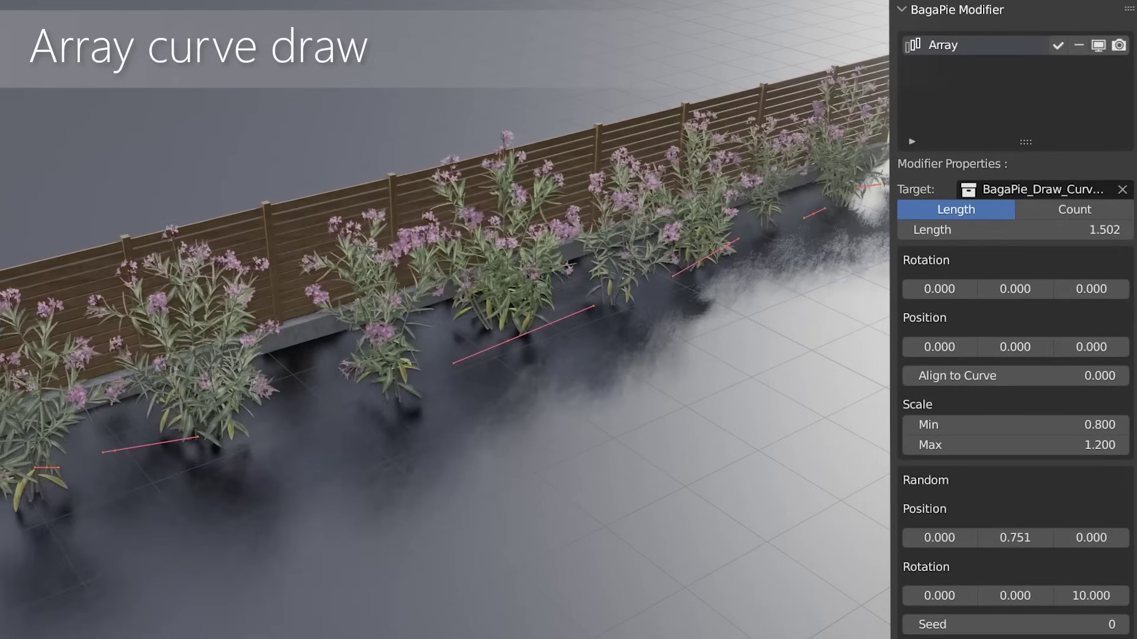
Step: Pack the fence flowers denser, set Scale Min 0.280 and Position Y -0.300, and tune the random offset
left_click_drag(1042, 230, 977, 230)
mouse_move(1025, 427)
left_mouse_down()
mouse_move(1059, 428)
mouse_move(1006, 427)
left_mouse_up()
left_click_drag(1014, 347, 1000, 347)
mouse_move(1015, 537)
left_mouse_down()
mouse_move(1042, 538)
mouse_move(1000, 537)
left_mouse_up()
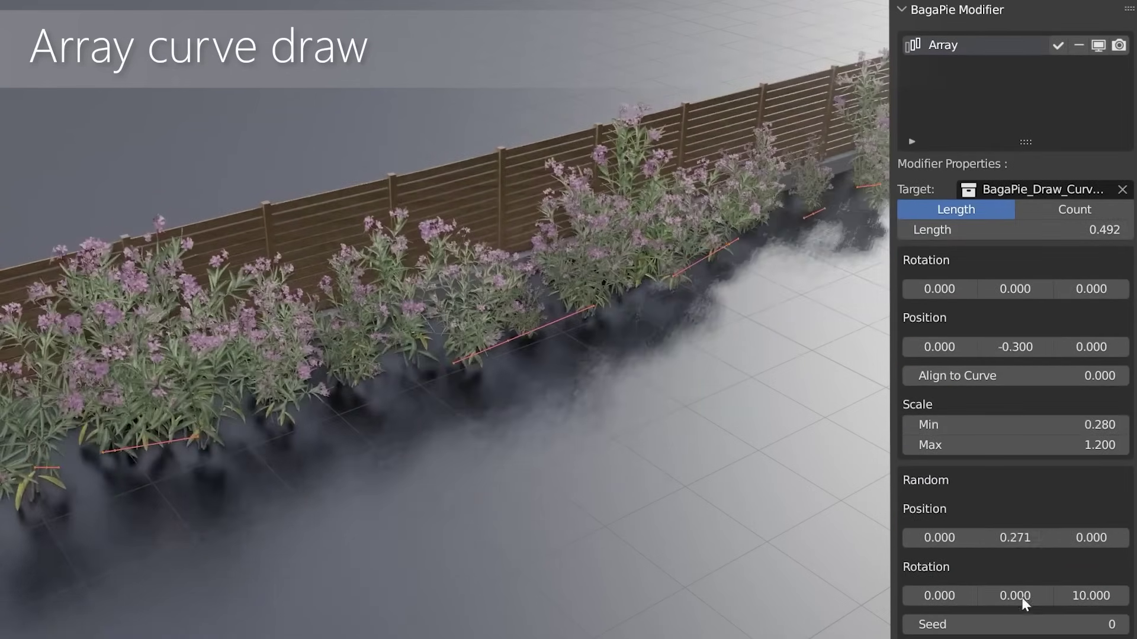
left_click_drag(1015, 596, 1101, 595)
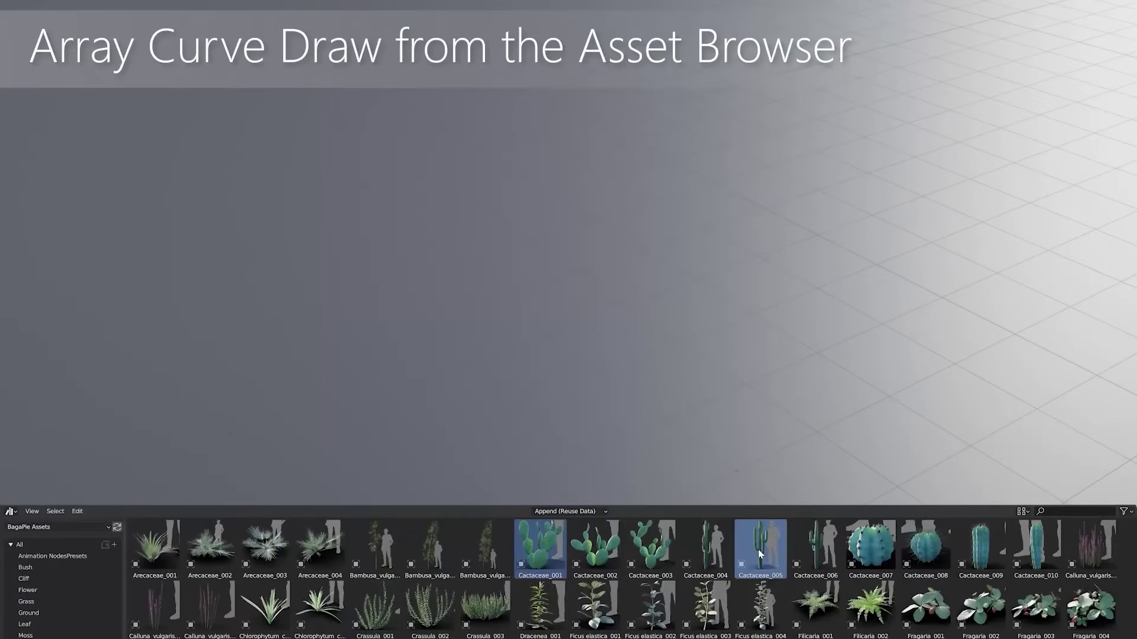
Step: Array cacti and flowers from the Asset Browser along a drawn curve
key("j")
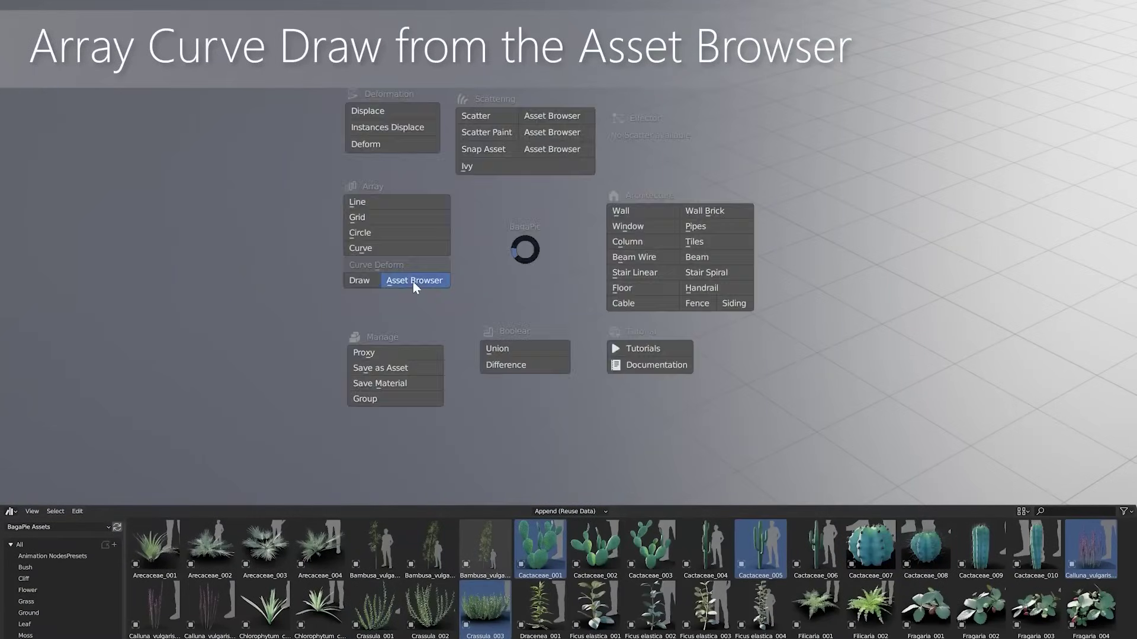
left_click(414, 279)
mouse_move(381, 81)
left_mouse_down()
mouse_move(946, 246)
mouse_move(303, 433)
left_mouse_up()
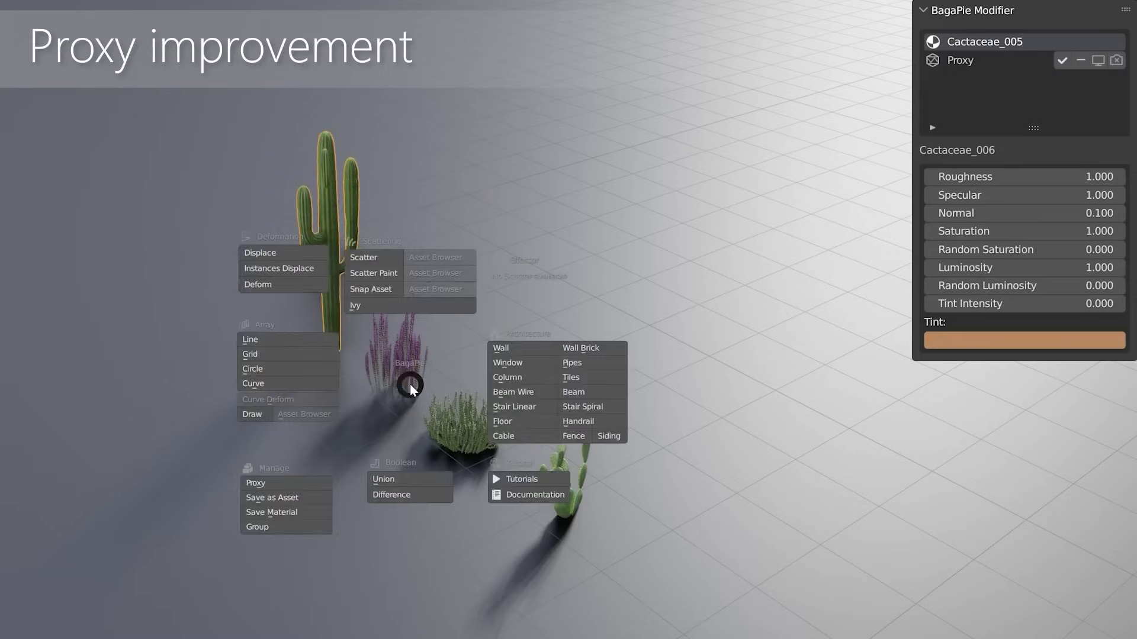
Step: Convert the arrayed plants and the cactus into simple coloured proxies
left_click(254, 474)
left_click(402, 351, "shift")
key("j")
left_click(254, 452)
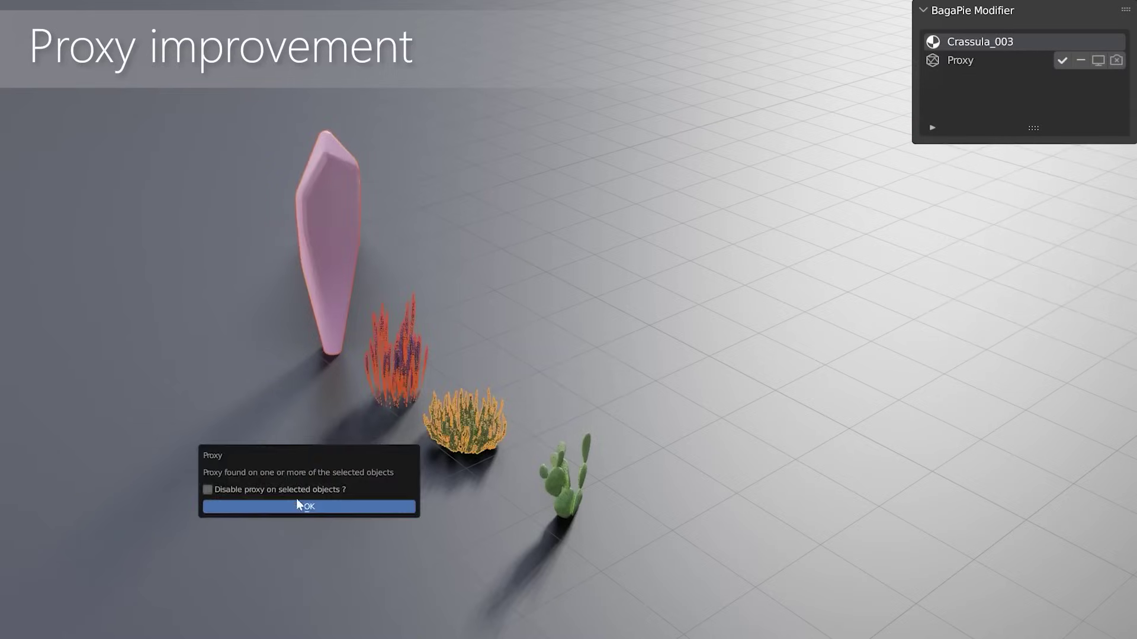
left_click(550, 480, "shift")
key("j")
left_click(341, 498)
left_click(341, 552)
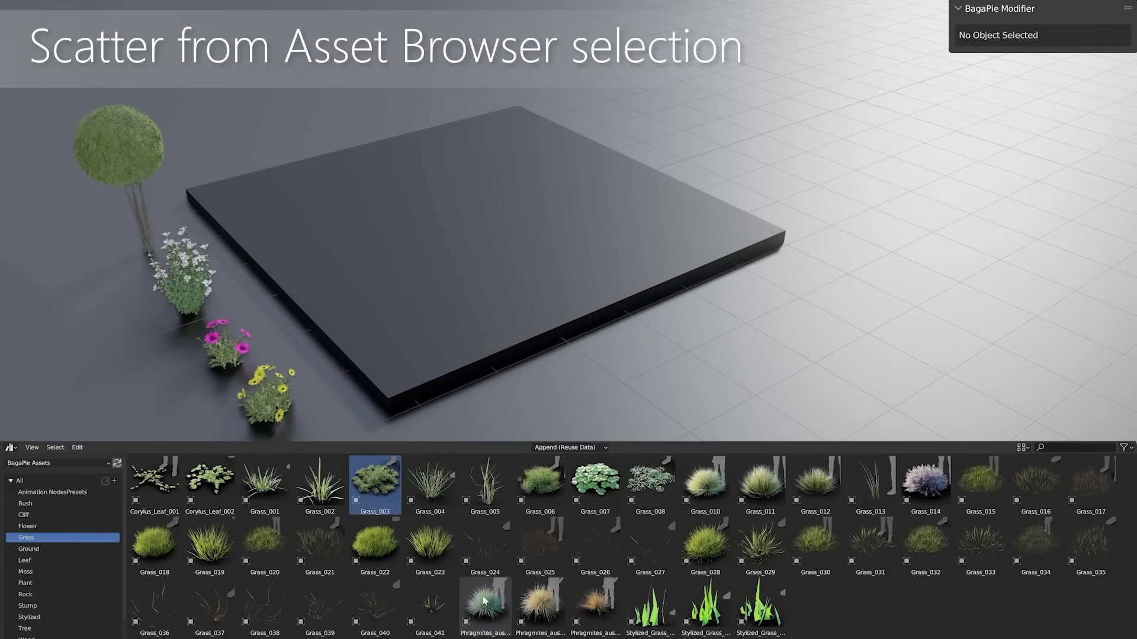
Step: Scatter grass assets over the plane and add the chosen plants to the scatter layer
key("j")
left_click(542, 121)
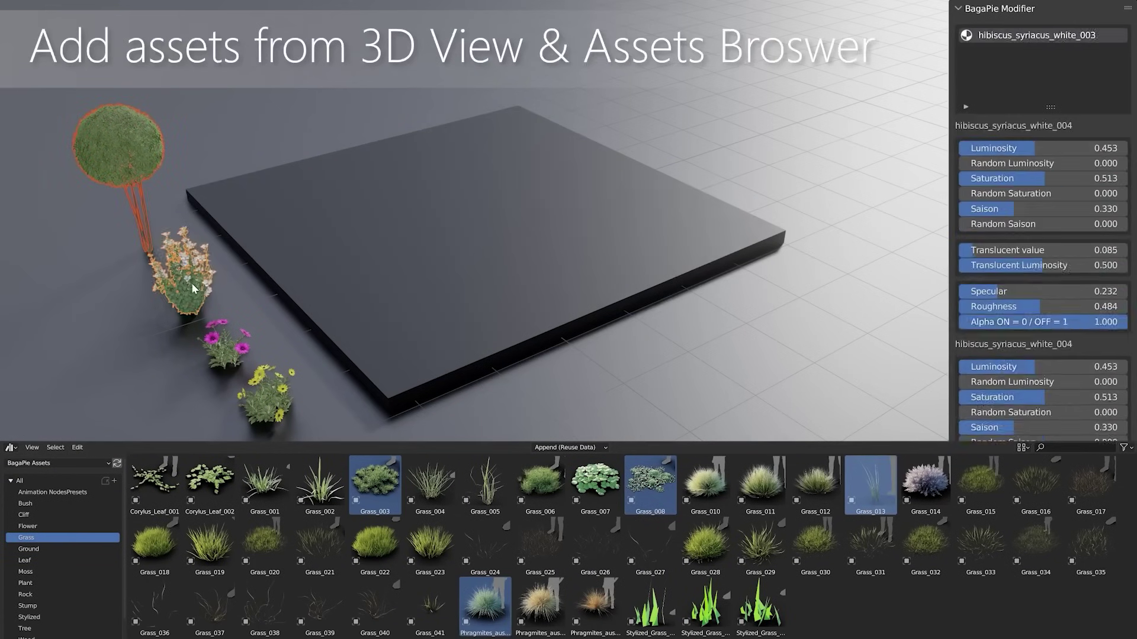
key("j")
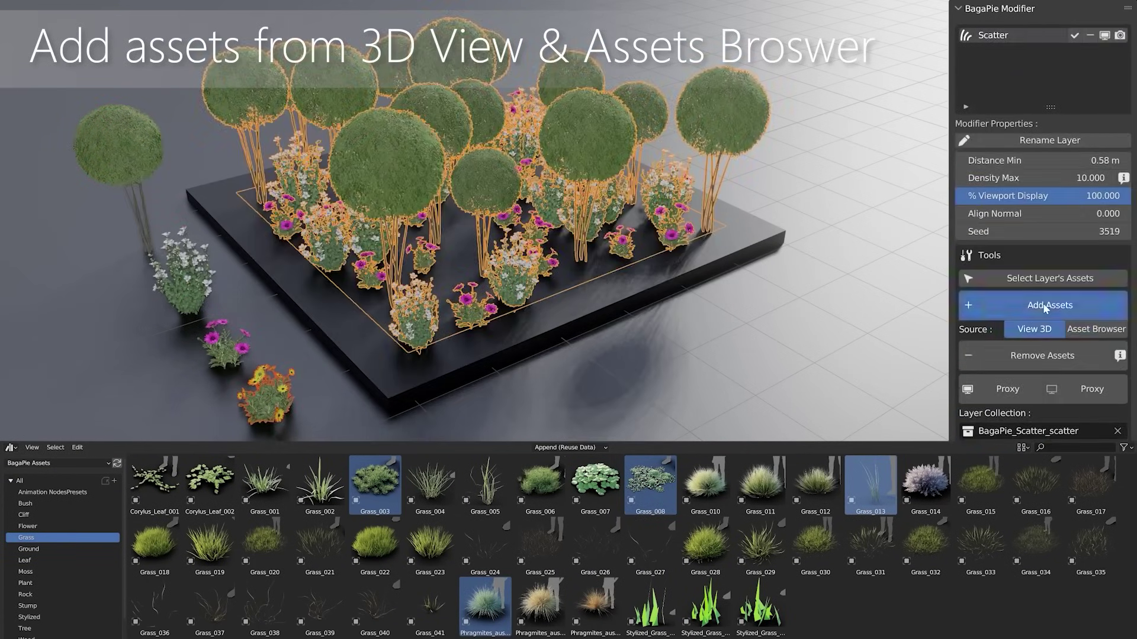
left_click(1045, 306)
left_click(573, 280)
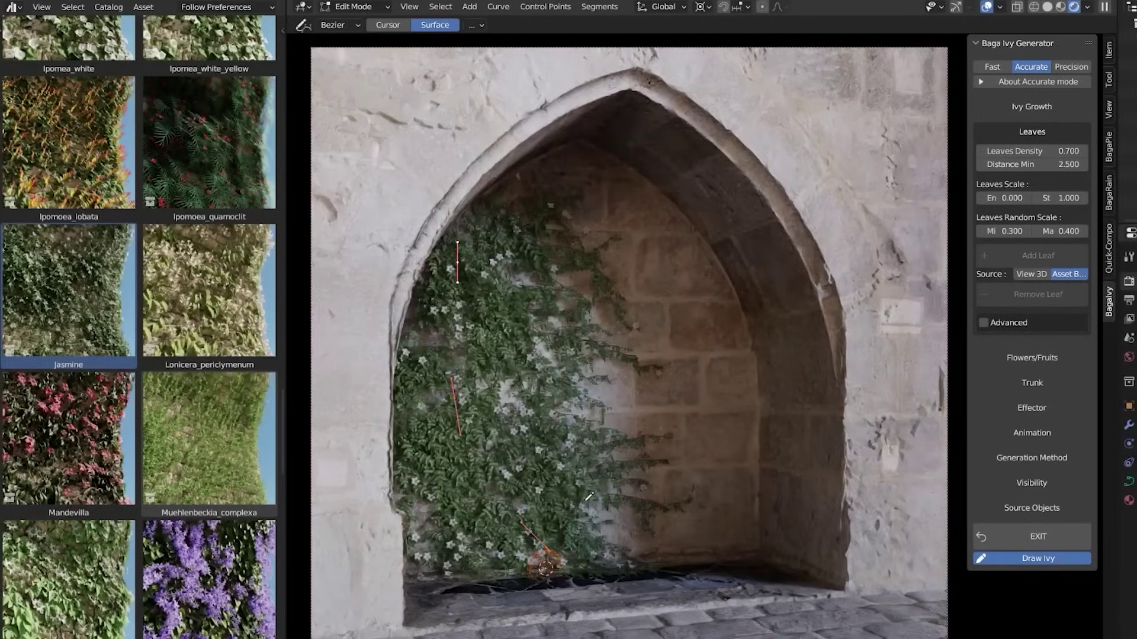
Step: Draw two ivy branches, one up across the niche wall and one down the right wall
left_click_drag(589, 496, 735, 448)
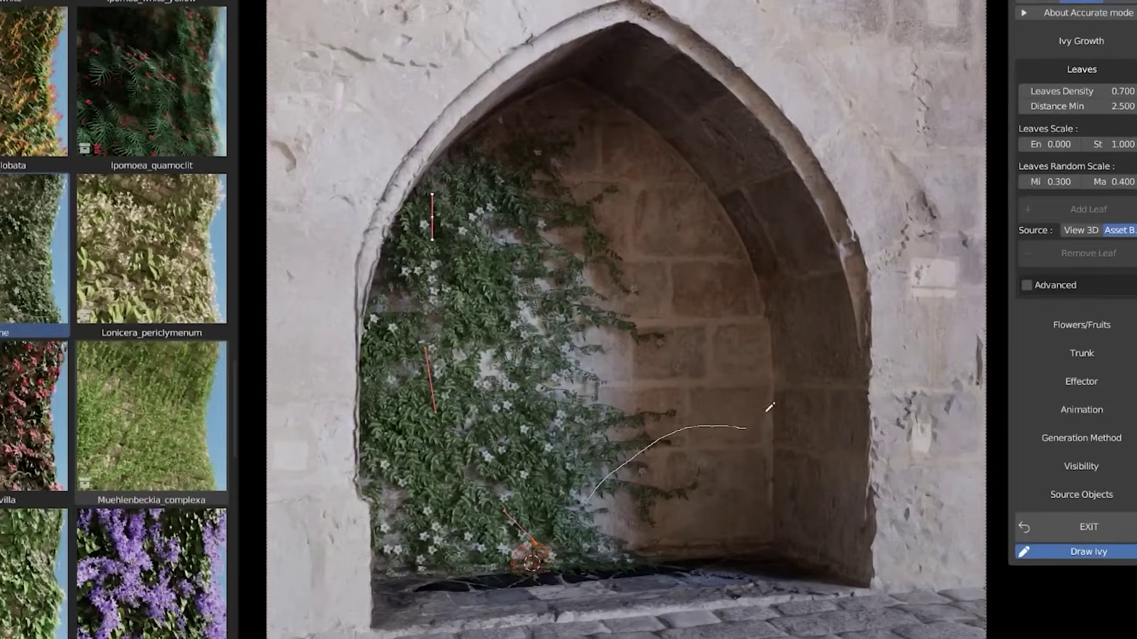
left_click_drag(866, 56, 952, 424)
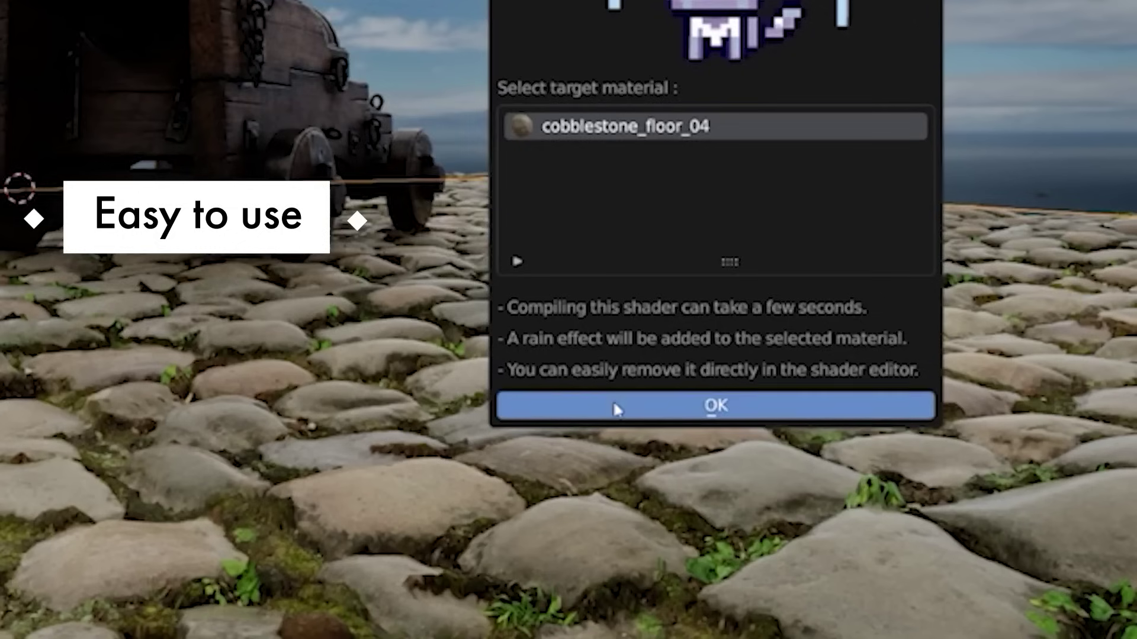
Step: Confirm the rain shader, add rain to the selected targets, and expand the Droplets settings
left_click(614, 408)
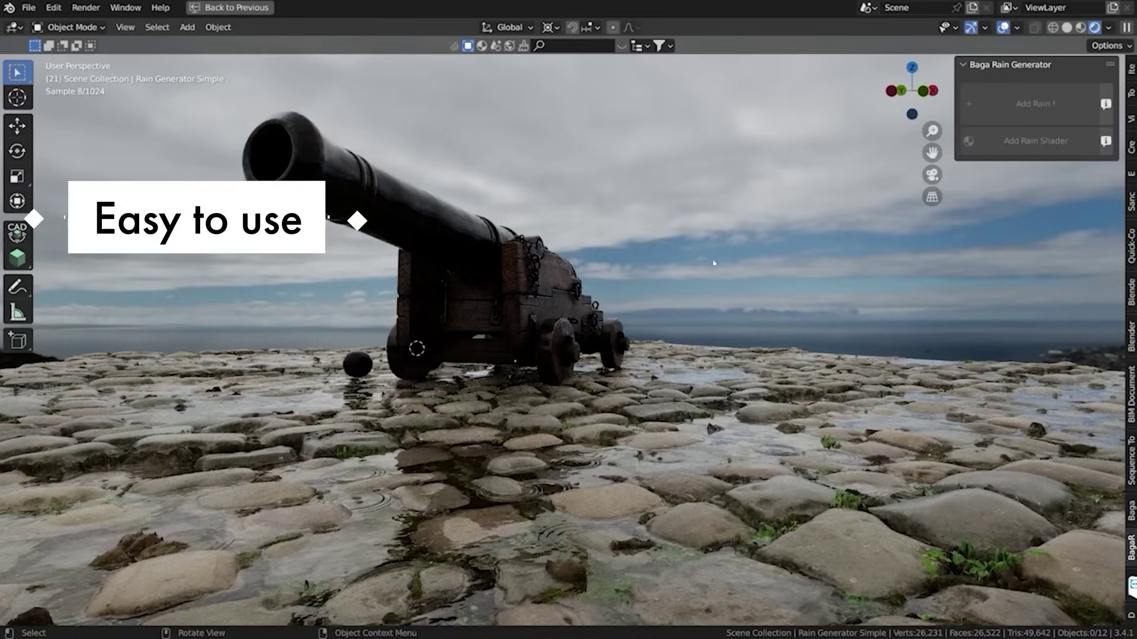
left_click(1010, 109)
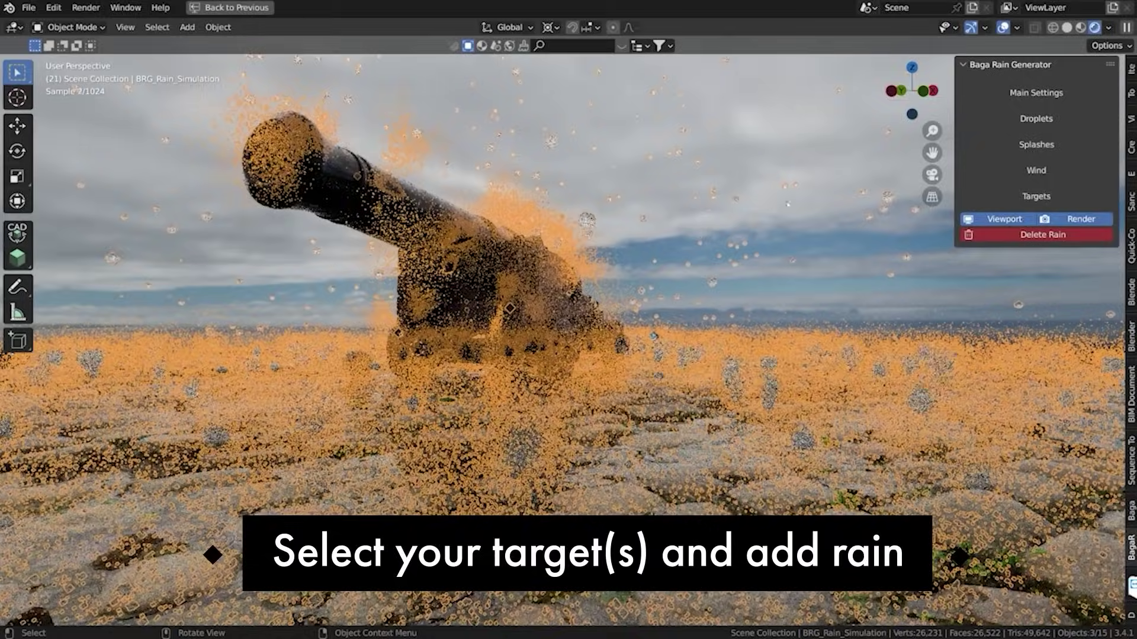
left_click(1036, 118)
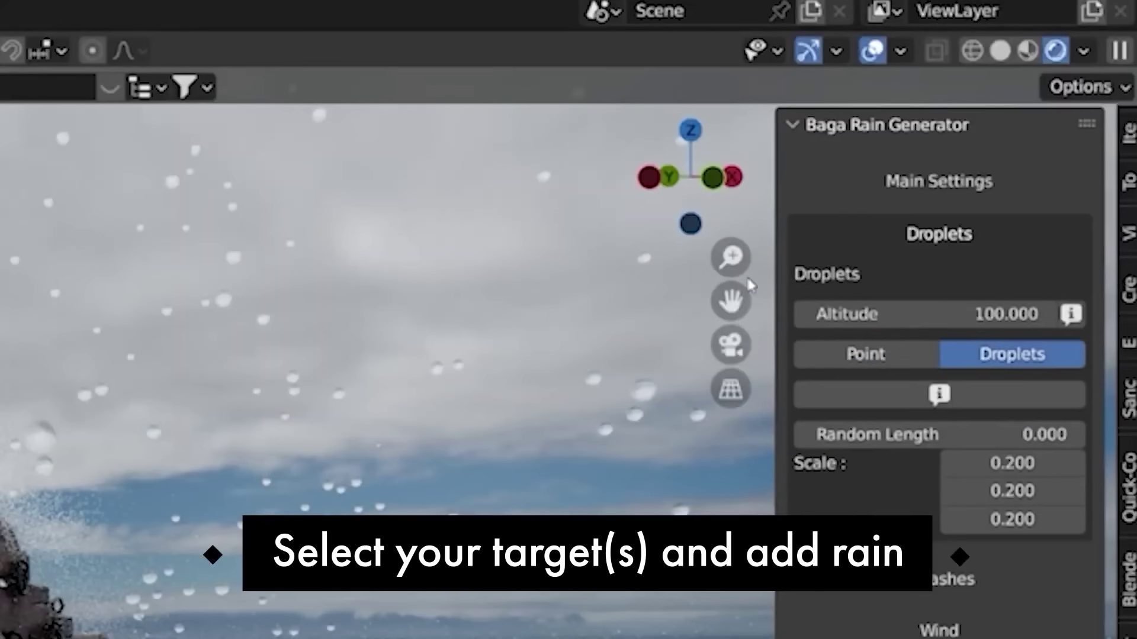